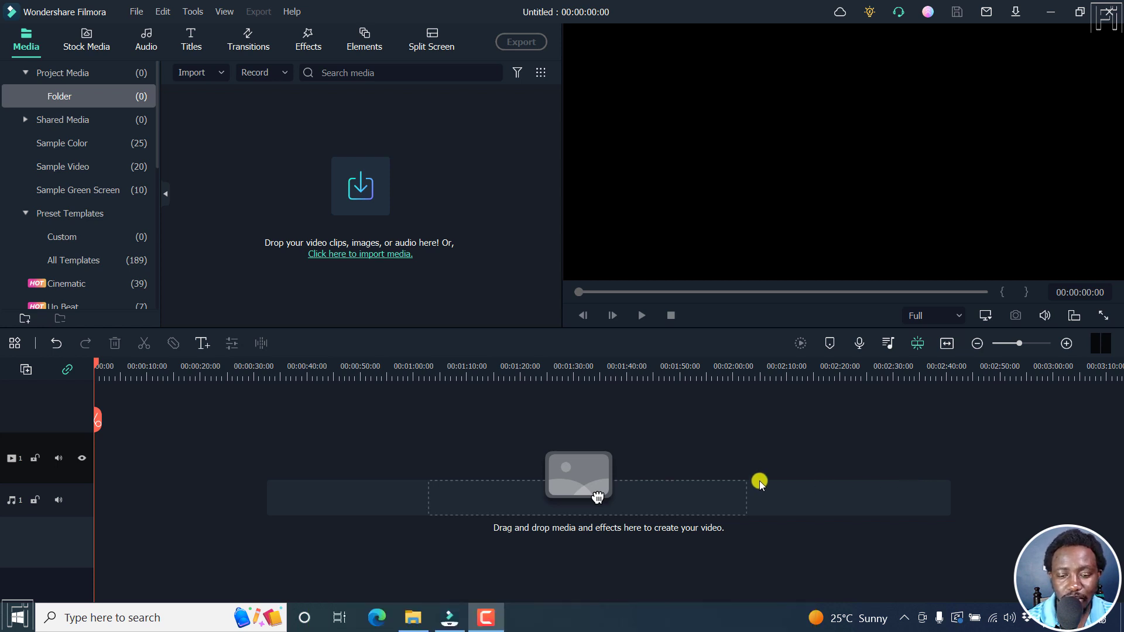
# - Drag the Descript Storyboard video and audio files from File Explorer into Filmora's Project Media
pyautogui.click(413, 617)
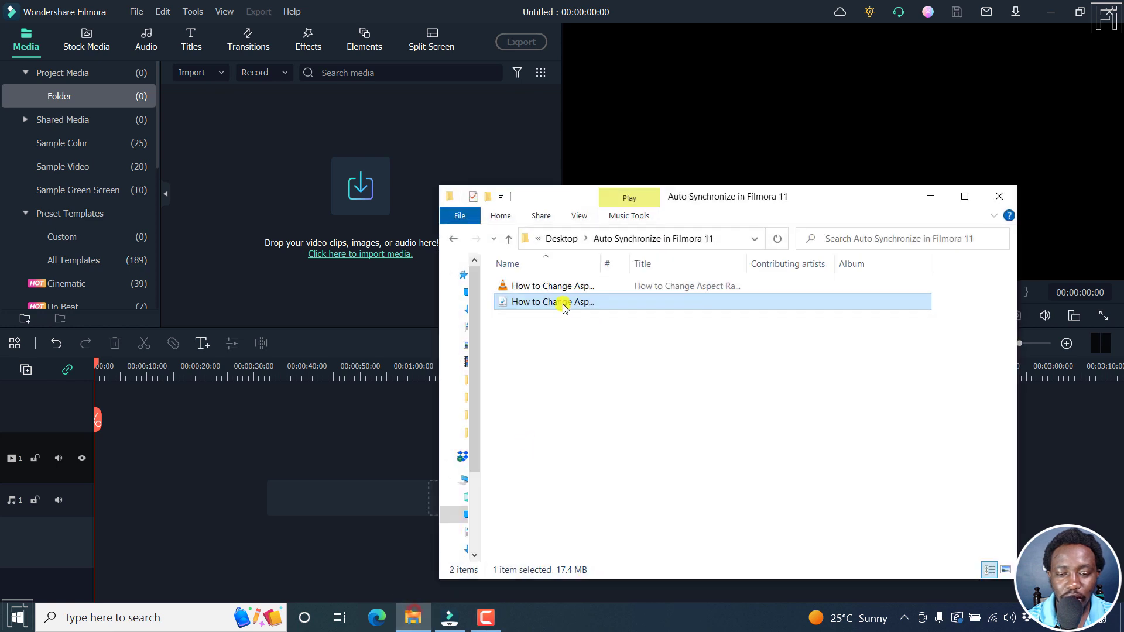
pyautogui.click(551, 287)
pyautogui.click(547, 302)
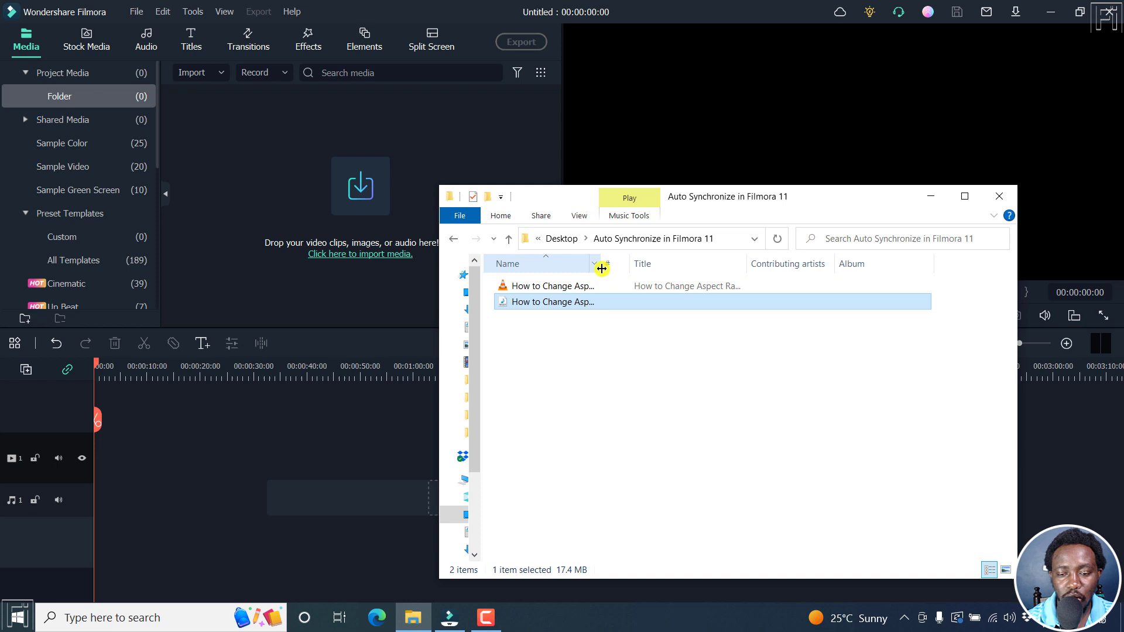
pyautogui.moveTo(602, 263); pyautogui.dragTo(852, 264)
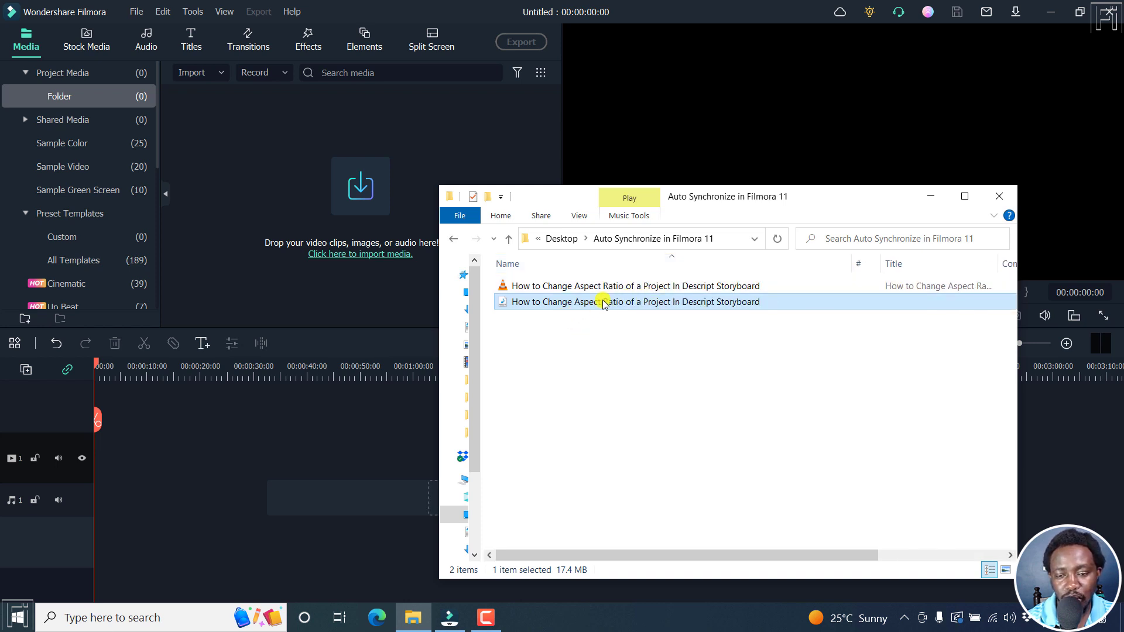
pyautogui.moveTo(610, 334); pyautogui.dragTo(295, 199)
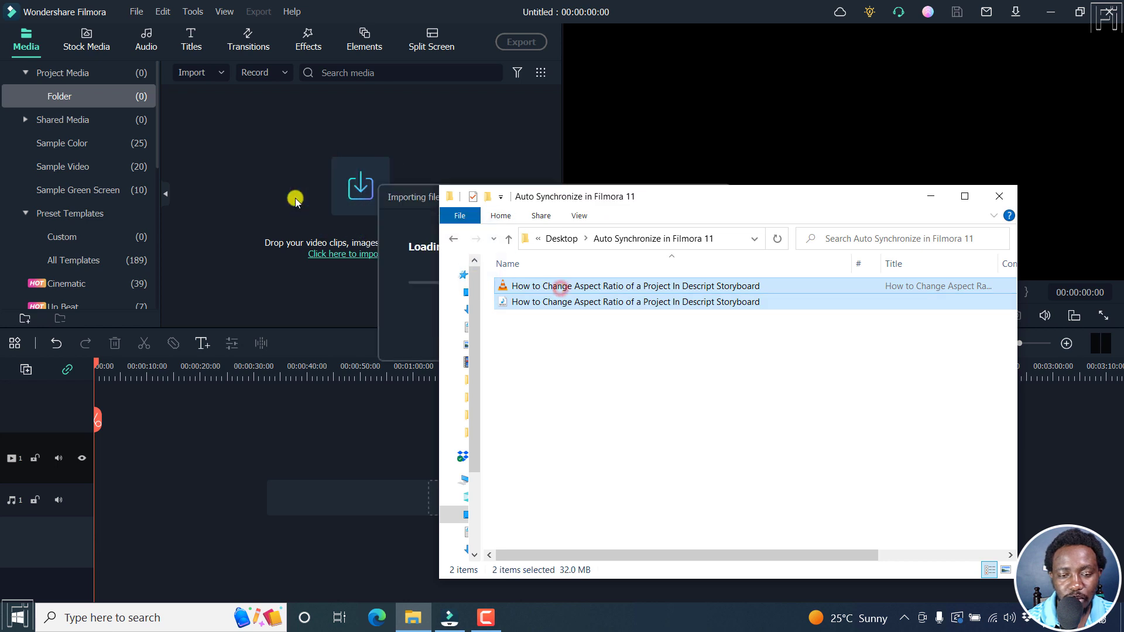
pyautogui.click(438, 5)
# - Put the video clip on video track 1 and the audio clip on audio track 1, playhead at 00:01:48:05
pyautogui.click(364, 214)
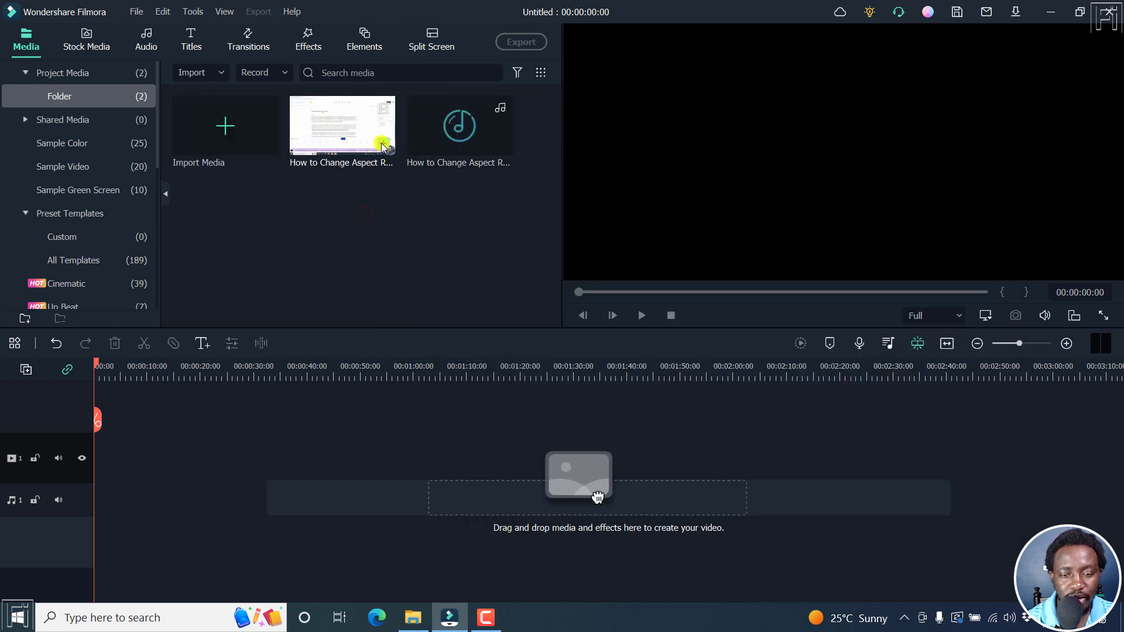
pyautogui.moveTo(597, 498); pyautogui.dragTo(589, 495)
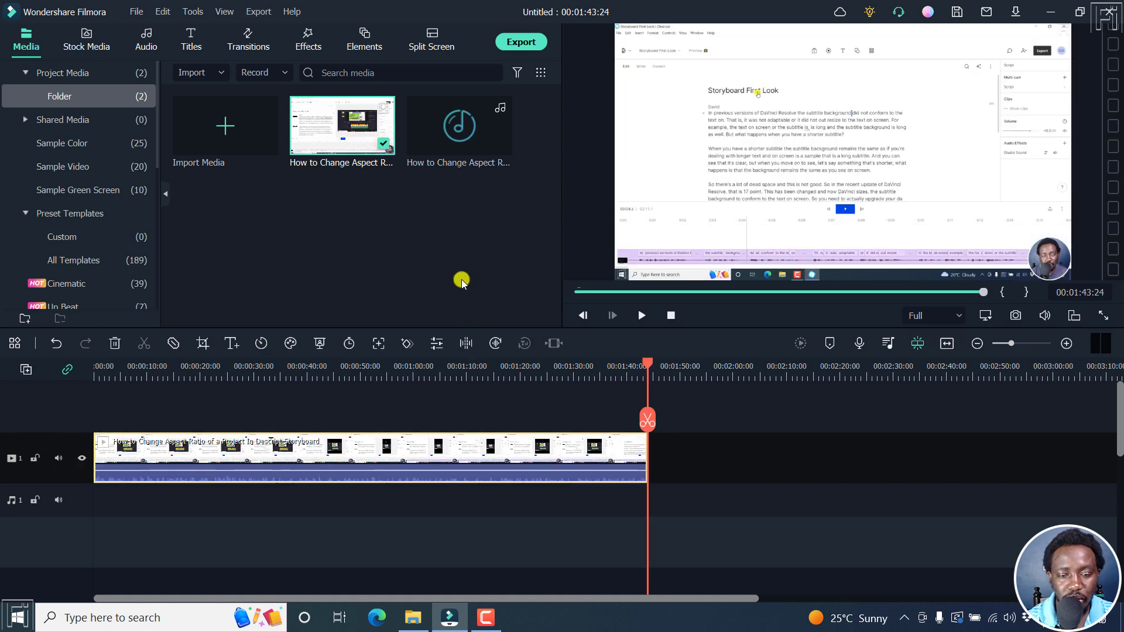
pyautogui.moveTo(469, 144); pyautogui.dragTo(310, 489)
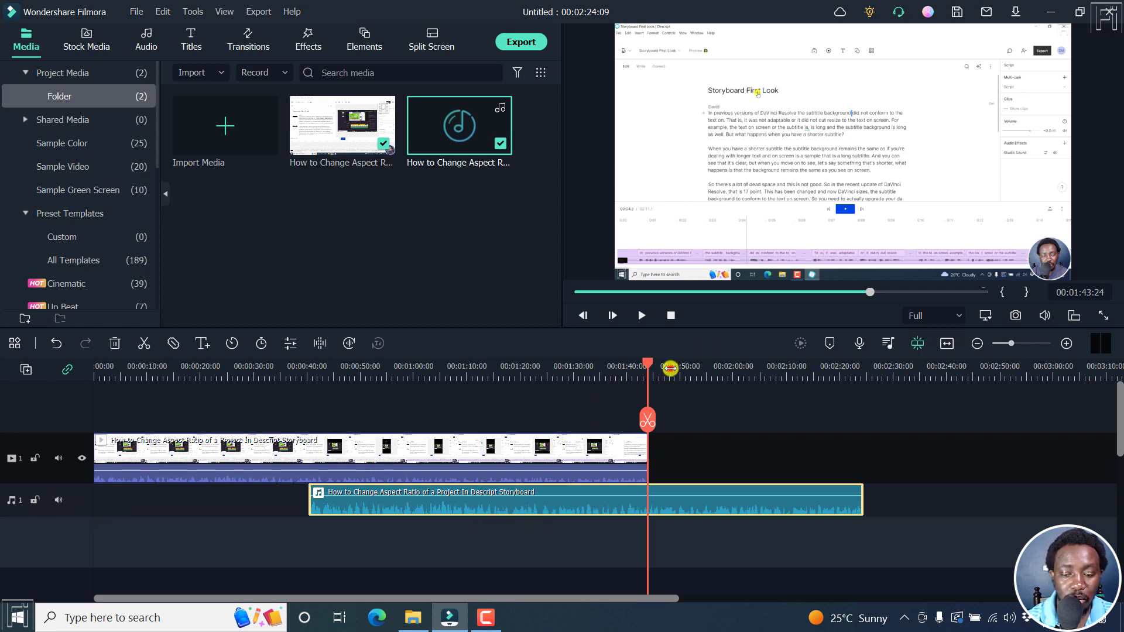
pyautogui.click(671, 368)
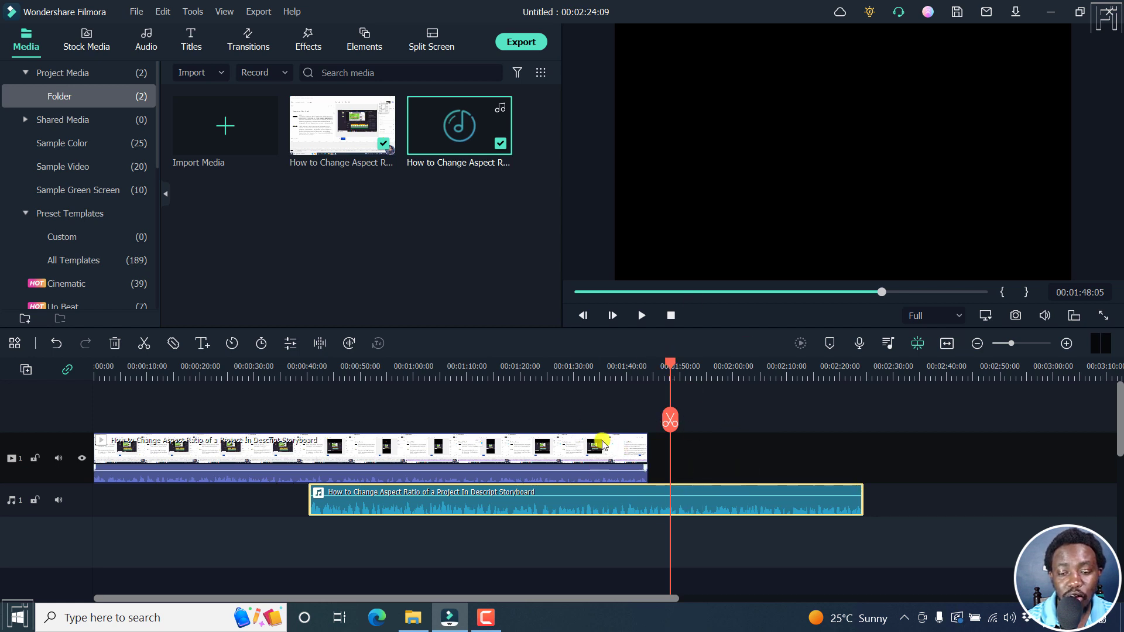
# - Shift the video clip right so it ends at the playhead, then select both clips
pyautogui.moveTo(627, 452); pyautogui.dragTo(655, 452)
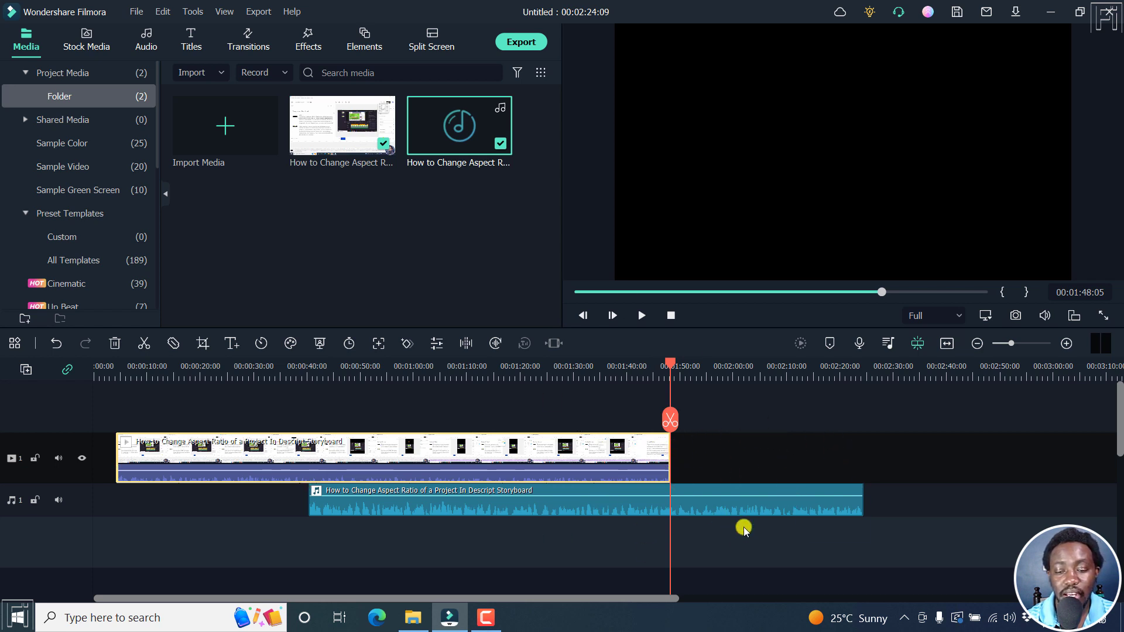
pyautogui.moveTo(703, 535); pyautogui.dragTo(559, 449)
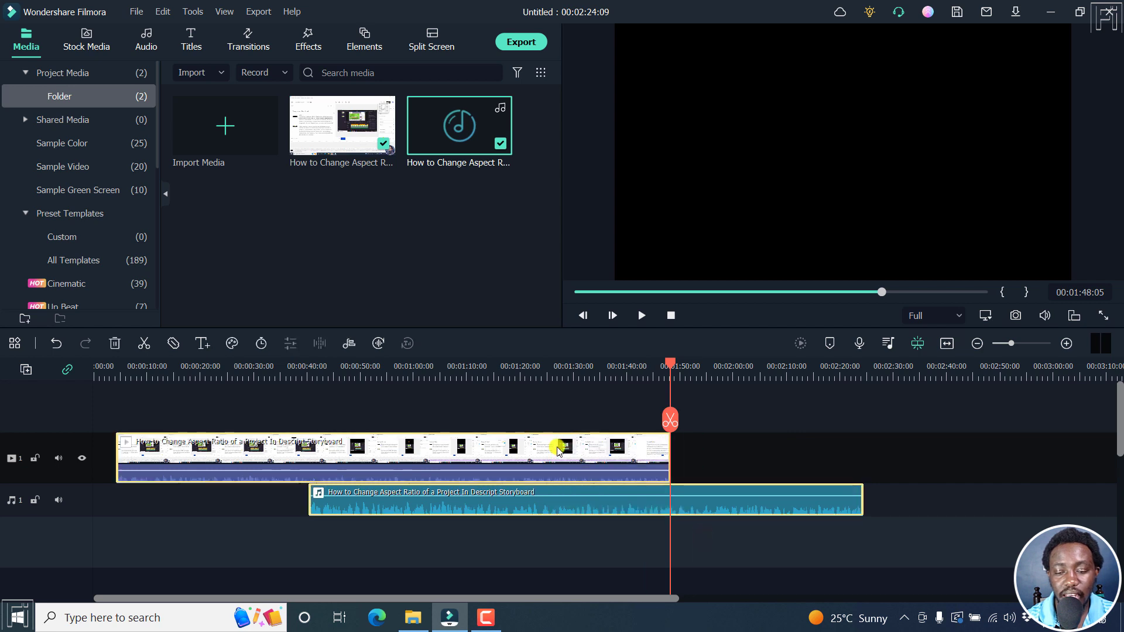
# - Align the selected video and audio clips with Tools > Auto Synchronization
pyautogui.rightClick(625, 464)
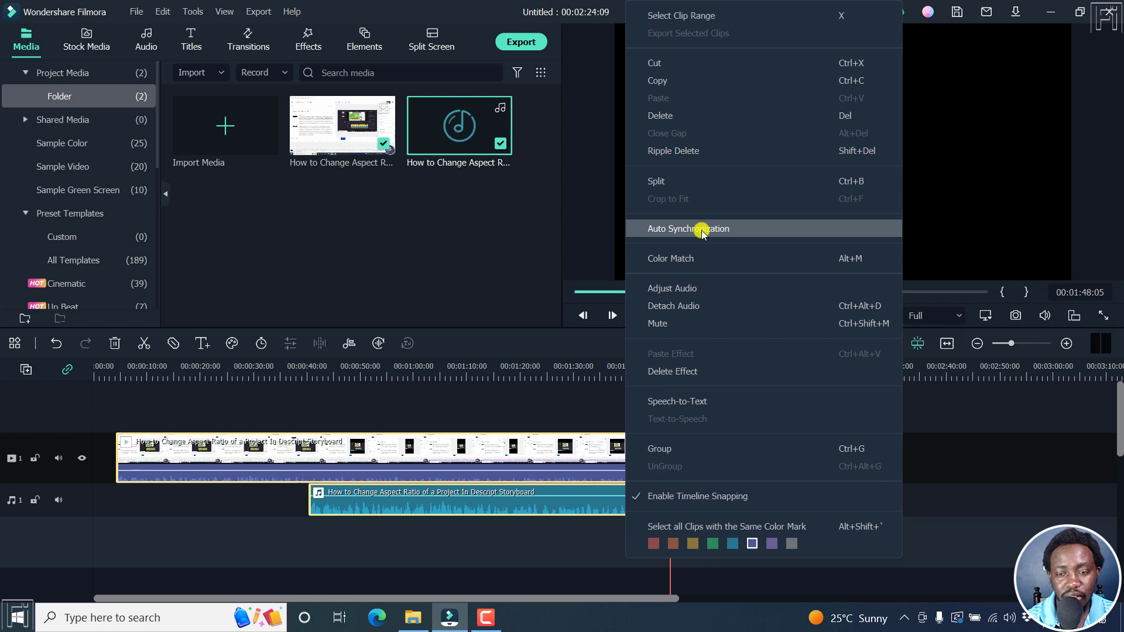
pyautogui.click(199, 12)
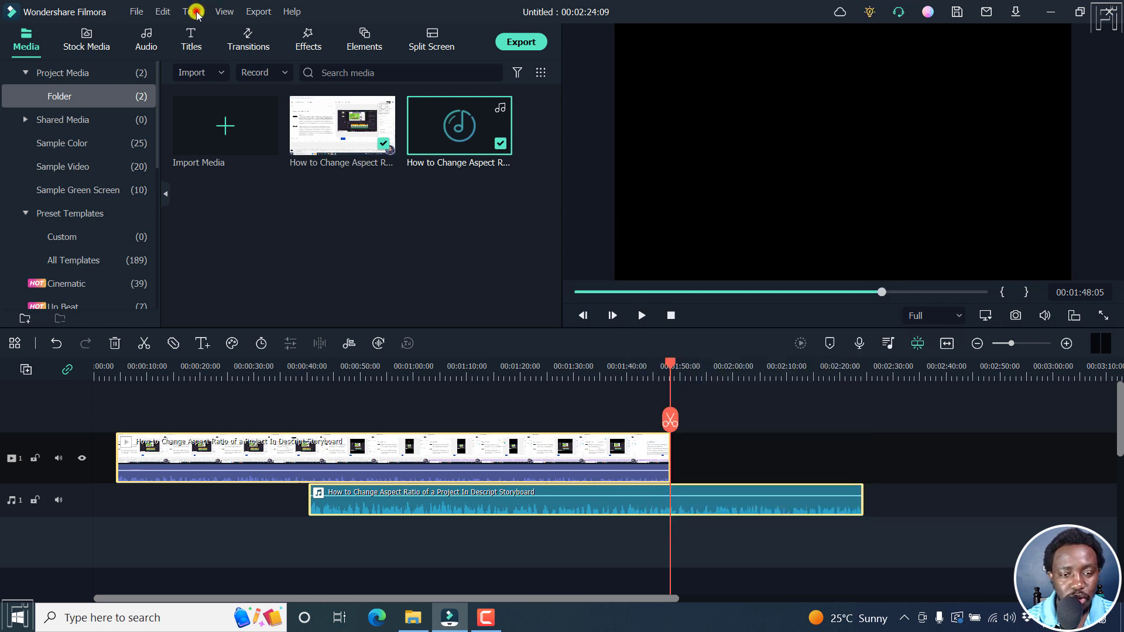
pyautogui.click(193, 11)
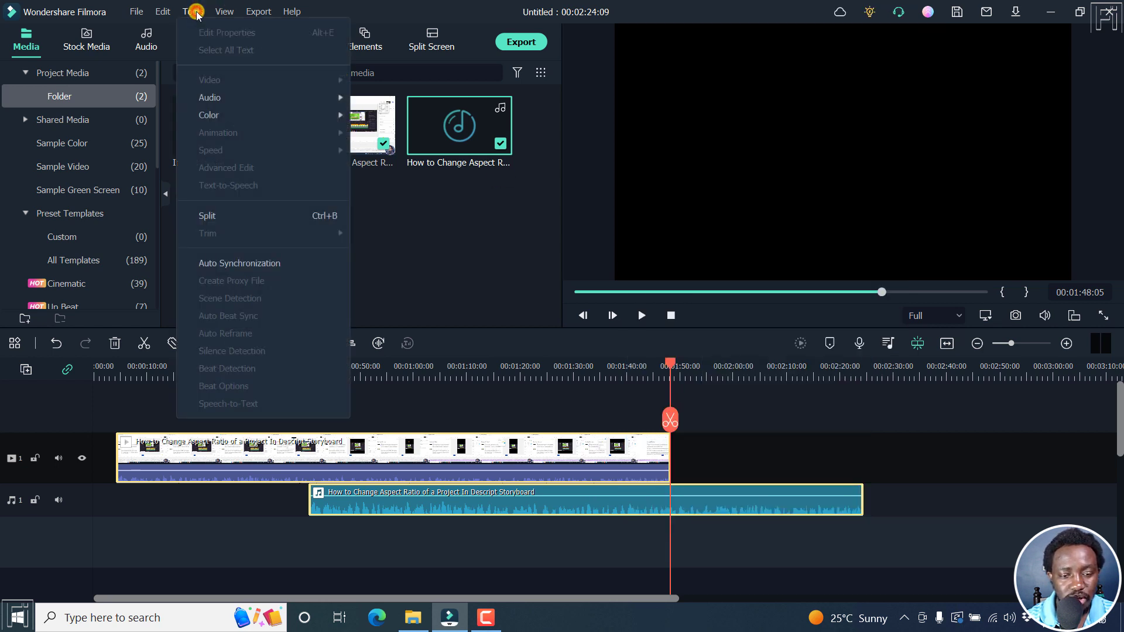
pyautogui.click(247, 262)
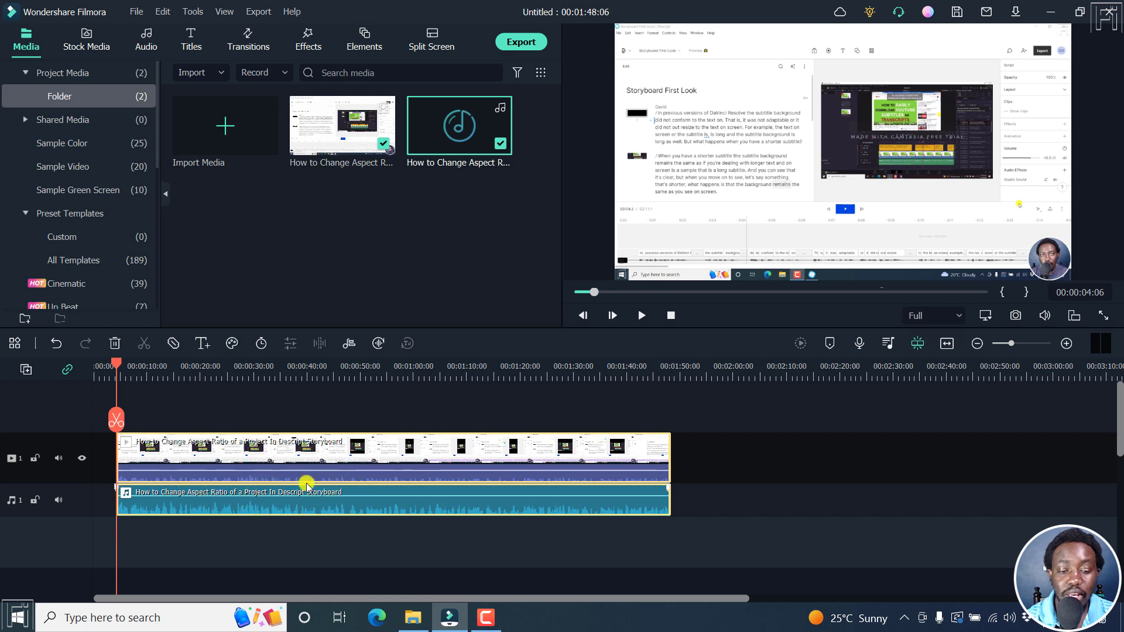
# - Zoom into the timeline and place the playhead just after 00:00:04:13
pyautogui.click(1067, 345)
pyautogui.click(1067, 345)
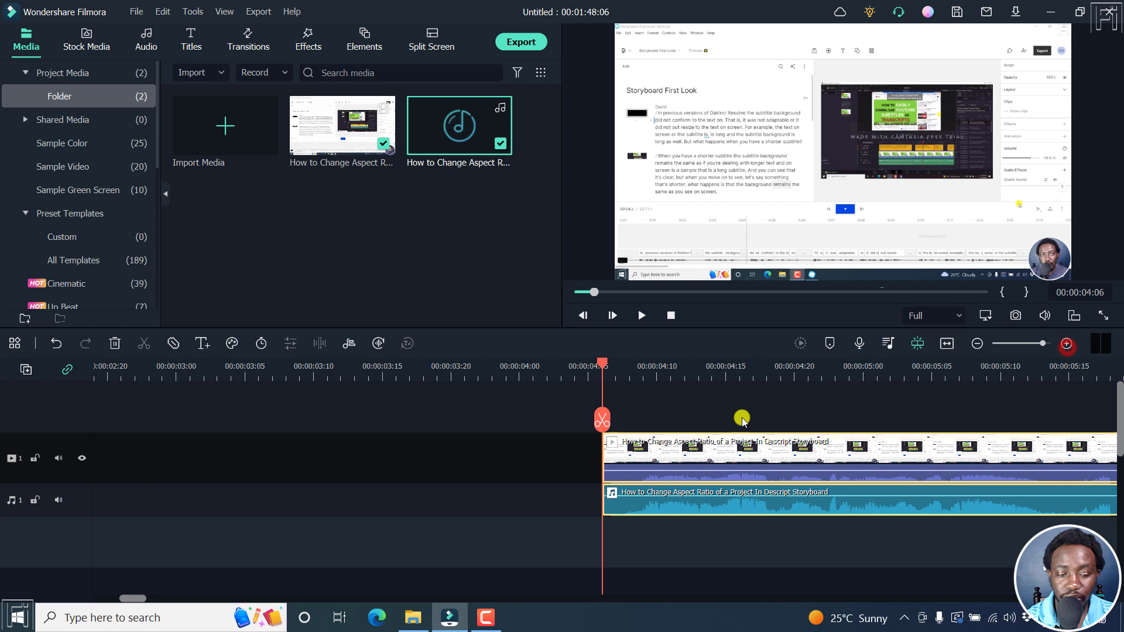
pyautogui.click(700, 377)
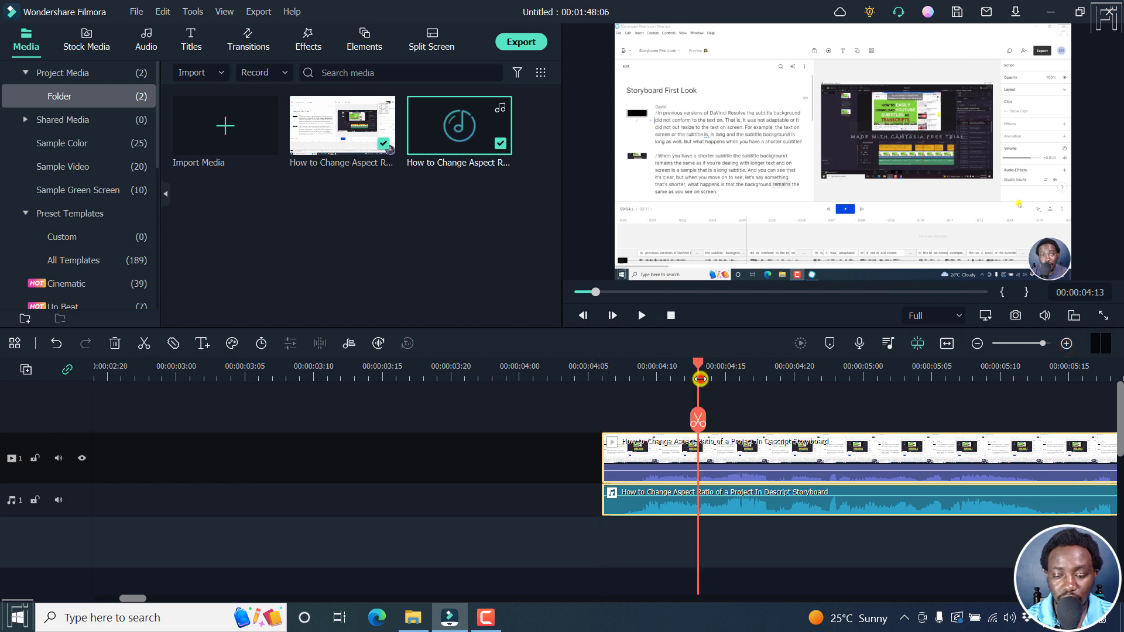
pyautogui.click(1067, 345)
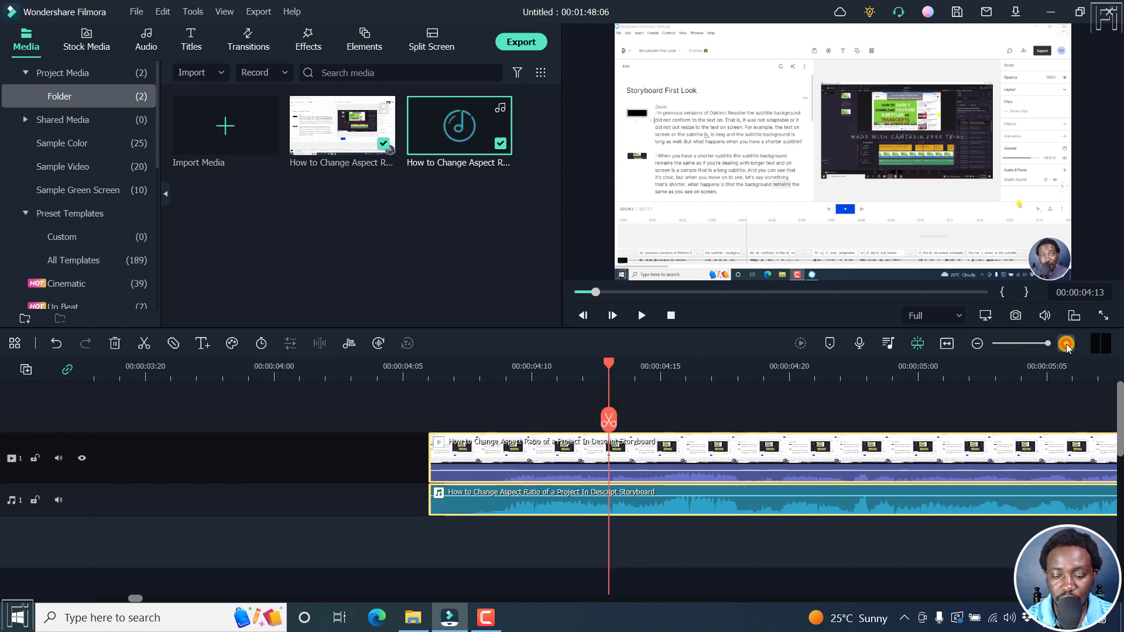
pyautogui.moveTo(606, 365); pyautogui.dragTo(531, 369)
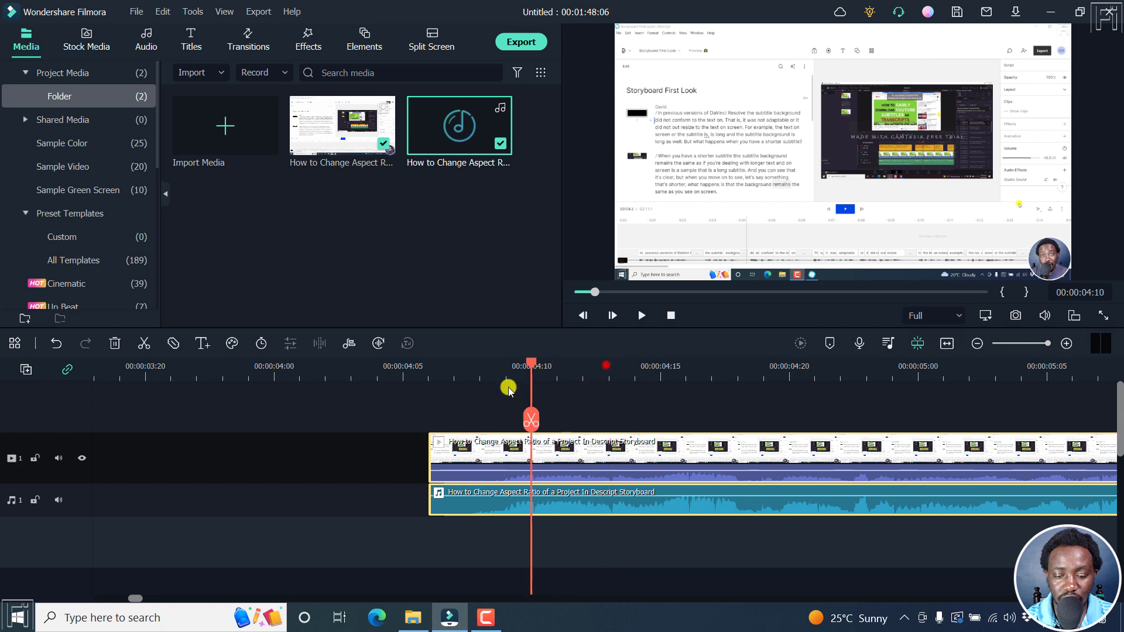
pyautogui.press('Left')
pyautogui.press('Left')
pyautogui.press('Left')
pyautogui.press('Right')
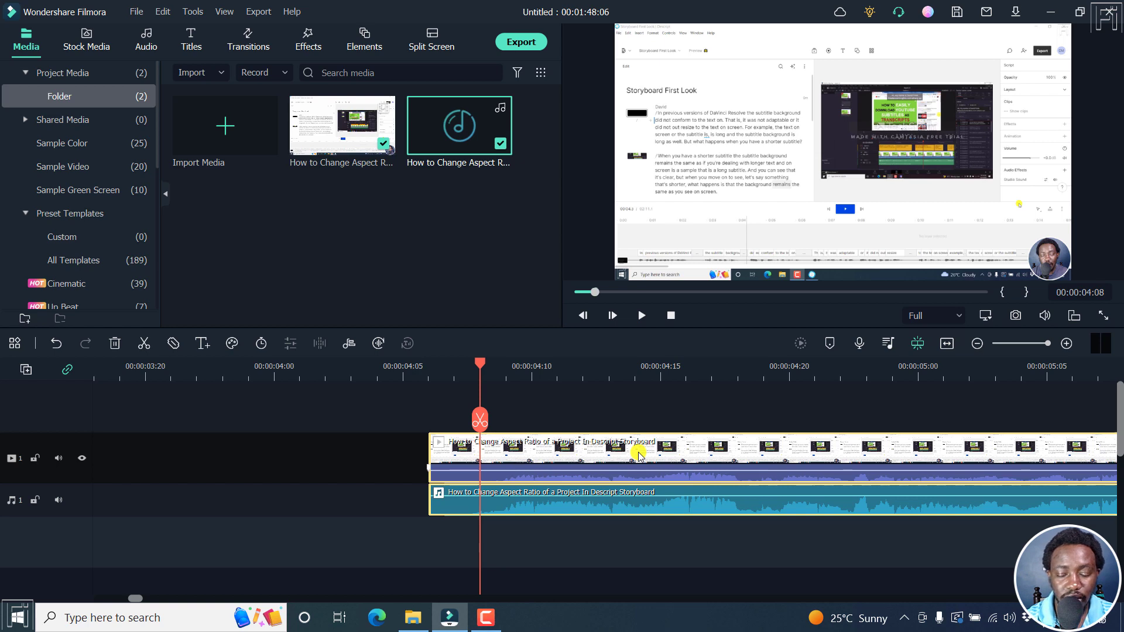
# - Play the synced clips, zoom to fit the whole project, and stop at 00:00:13:08
pyautogui.press('space')
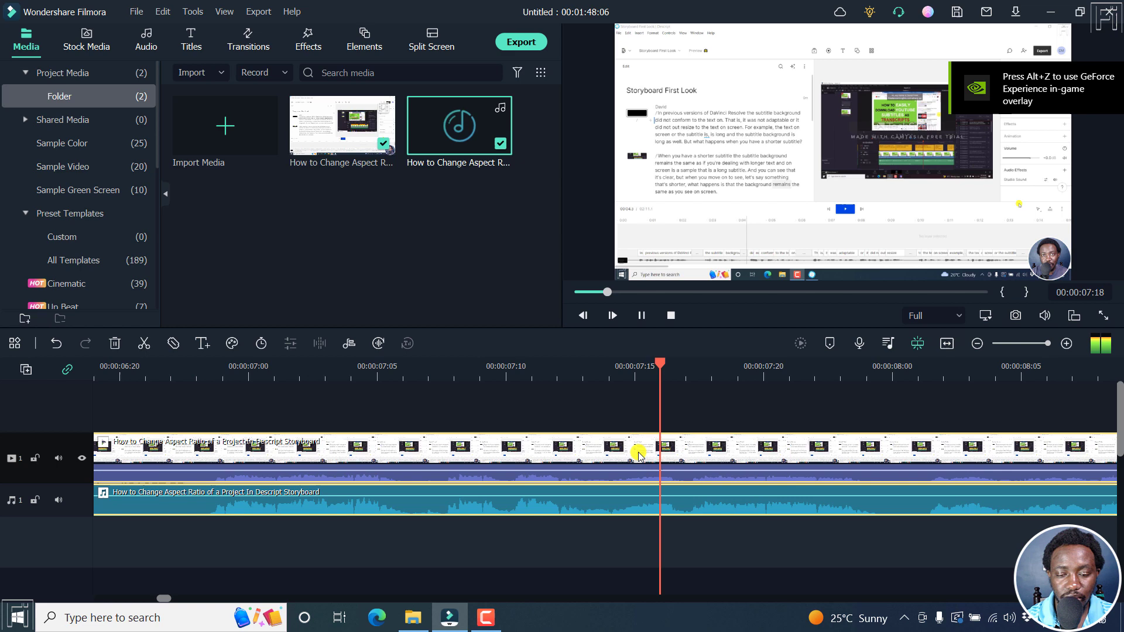
pyautogui.click(947, 344)
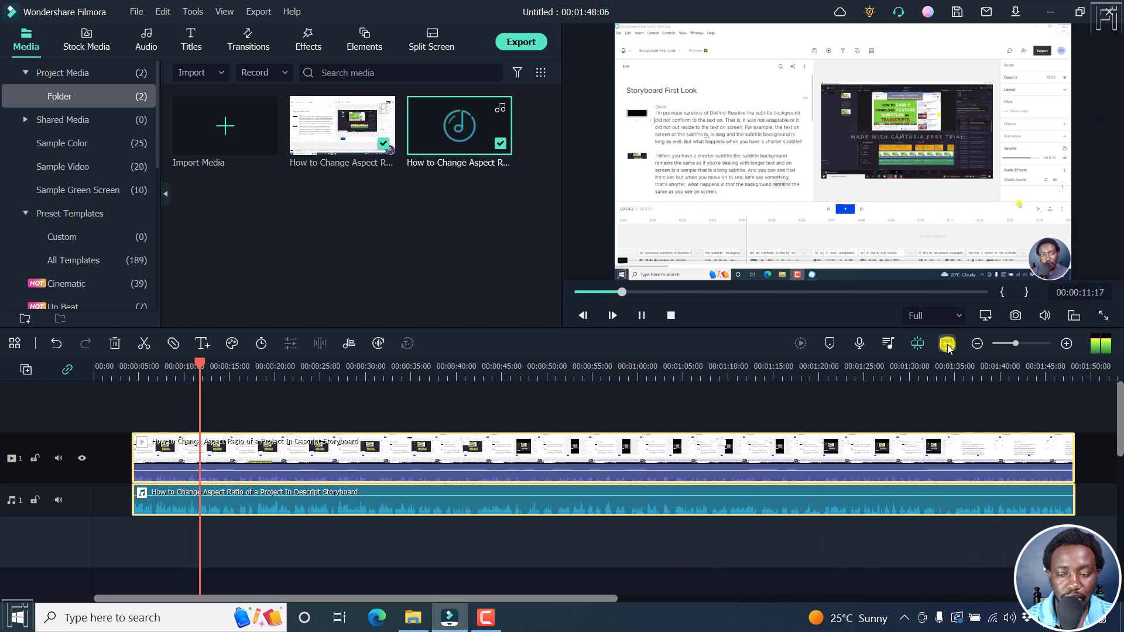
pyautogui.press('space')
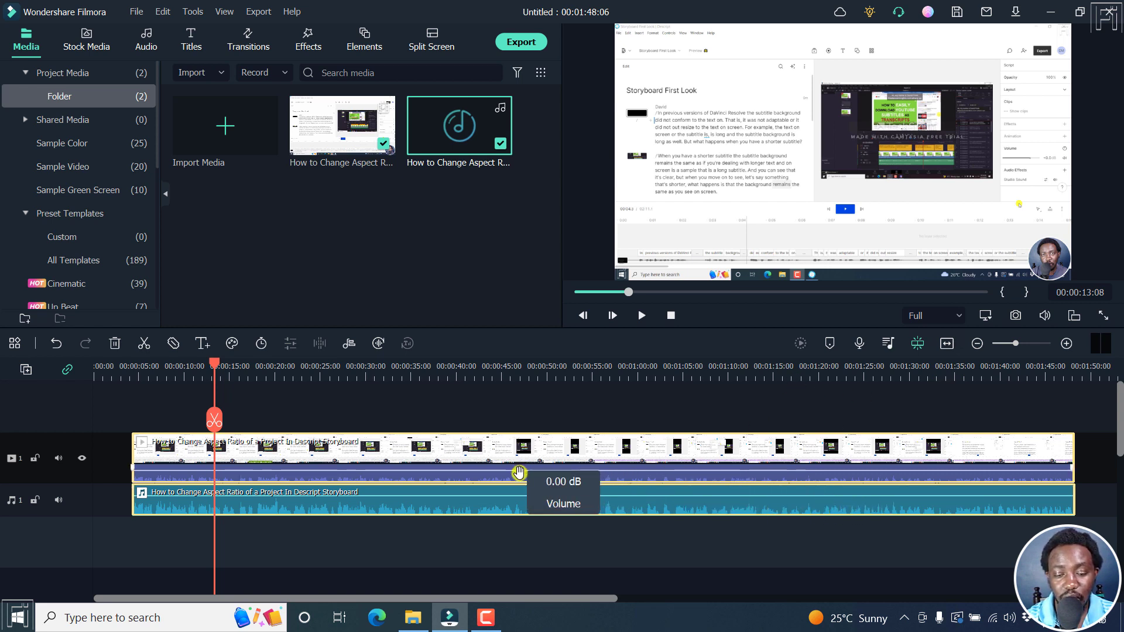
# - Lower the video clip's own audio and play it back to check
pyautogui.moveTo(519, 474); pyautogui.dragTo(519, 494)
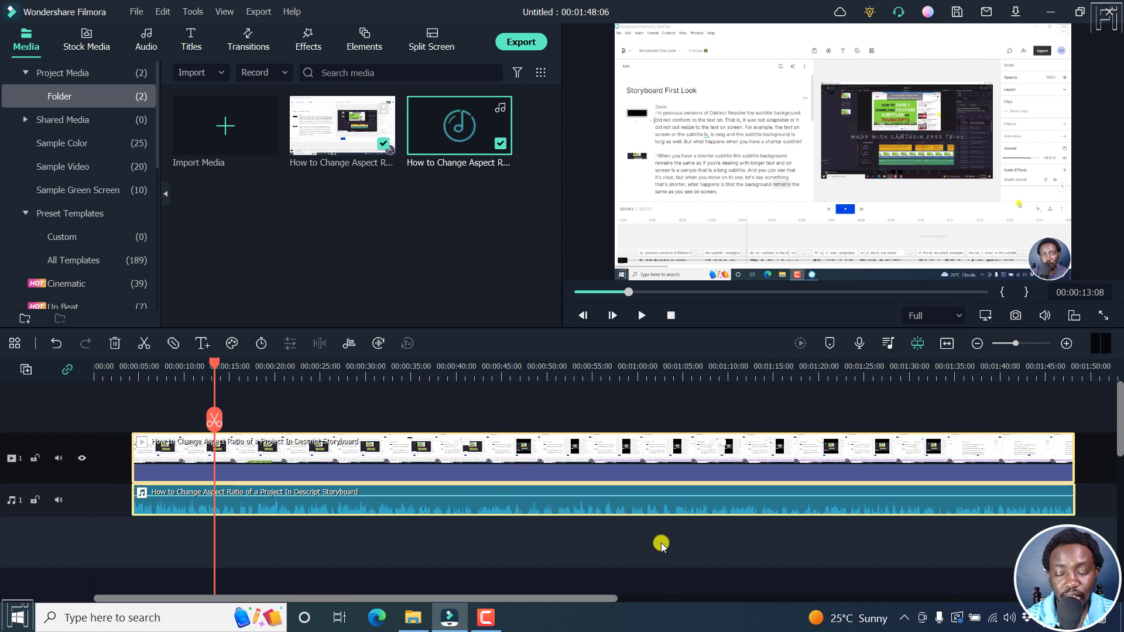
pyautogui.press('space')
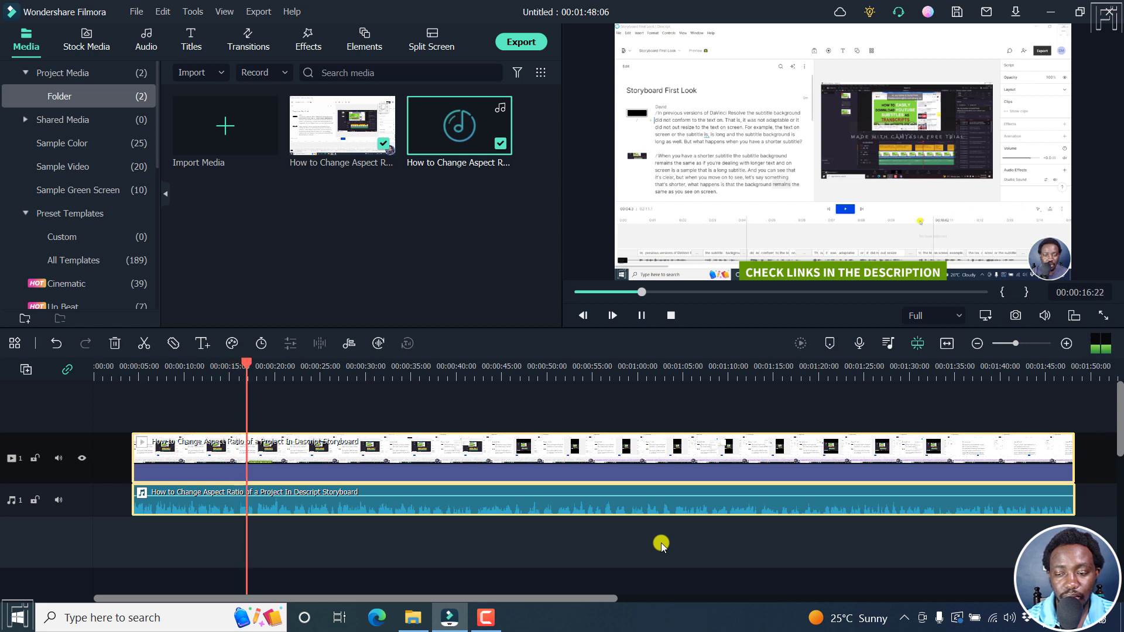
pyautogui.press('space')
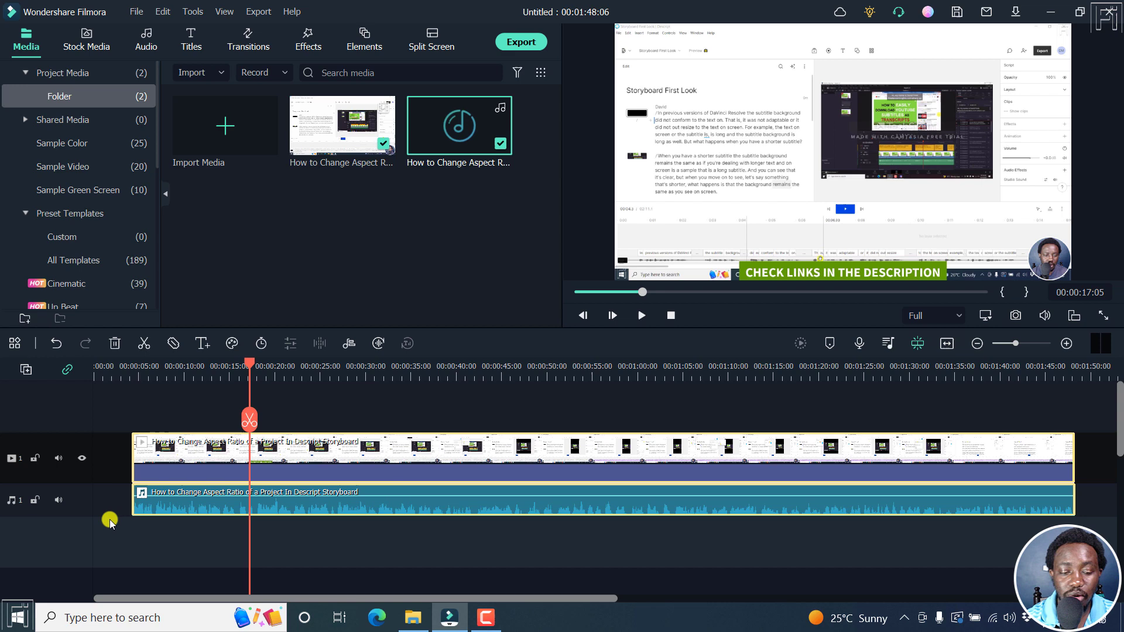
# - Make the video and audio tracks taller on the timeline
pyautogui.moveTo(83, 516); pyautogui.dragTo(89, 550)
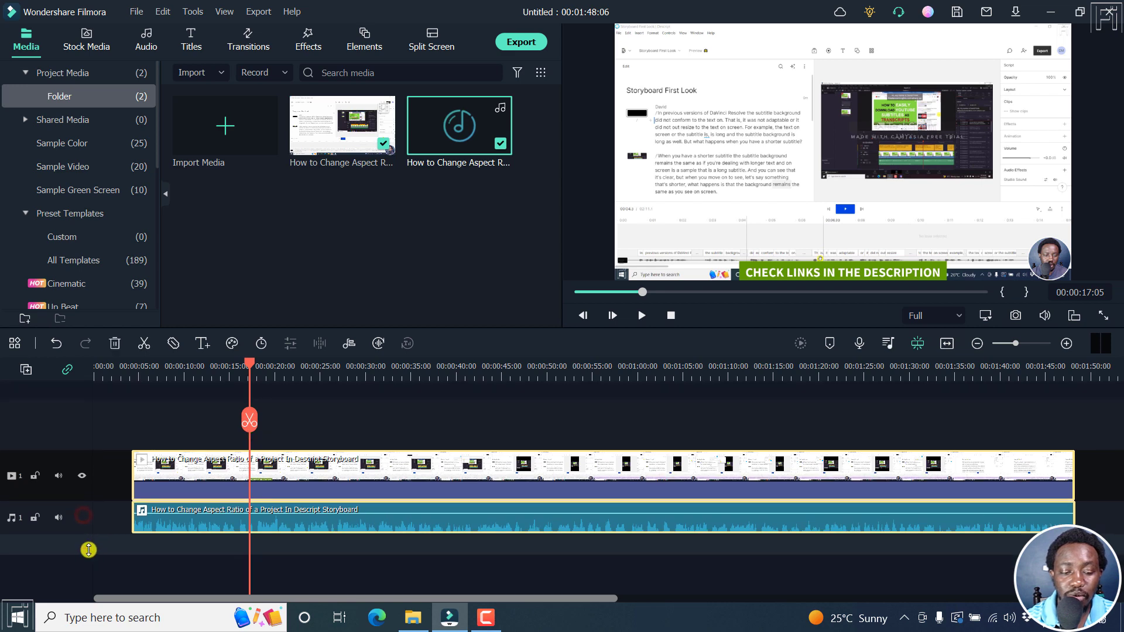
pyautogui.moveTo(85, 451); pyautogui.dragTo(83, 424)
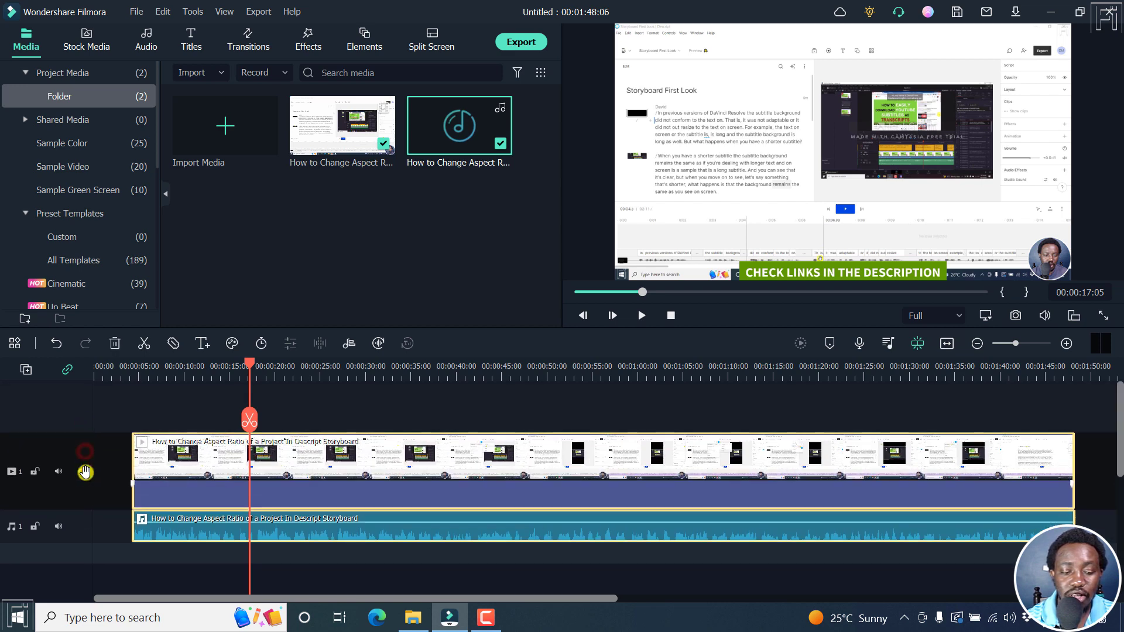
pyautogui.moveTo(78, 514); pyautogui.dragTo(75, 477)
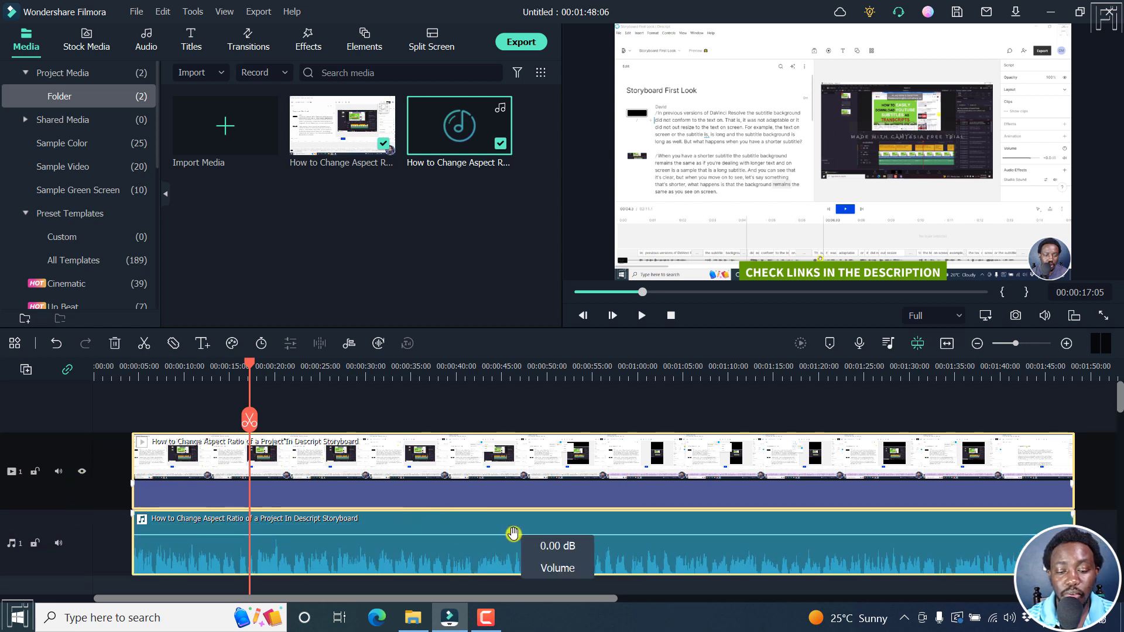
pyautogui.doubleClick(434, 523)
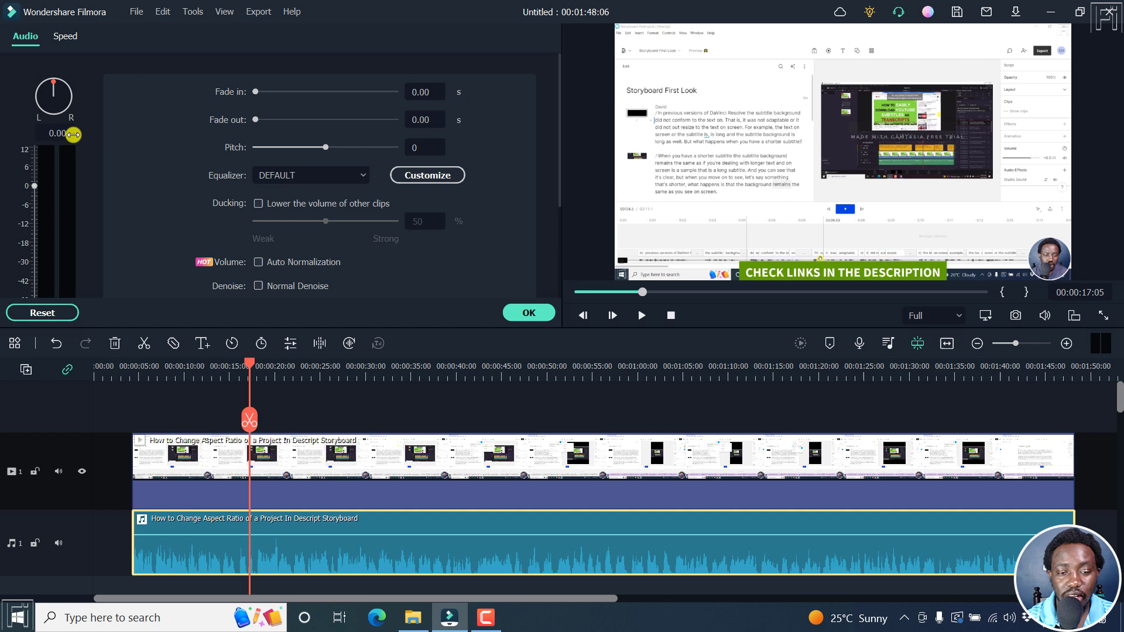
pyautogui.moveTo(559, 103)
pyautogui.mouseDown()
pyautogui.moveTo(562, 164)
pyautogui.moveTo(562, 90)
pyautogui.mouseUp()
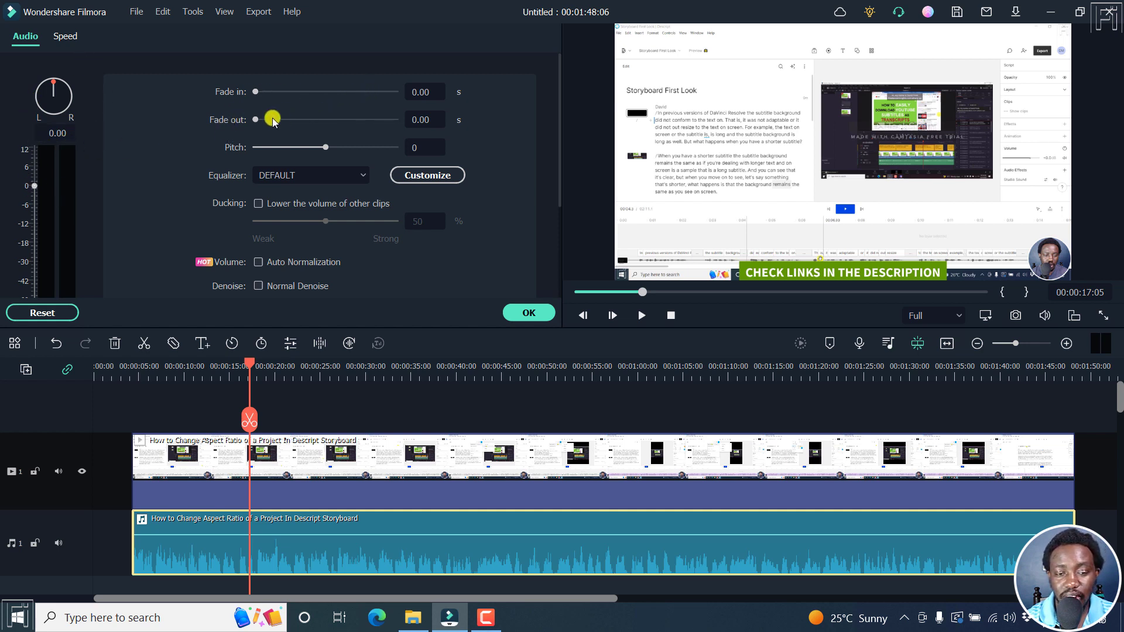
pyautogui.click(370, 175)
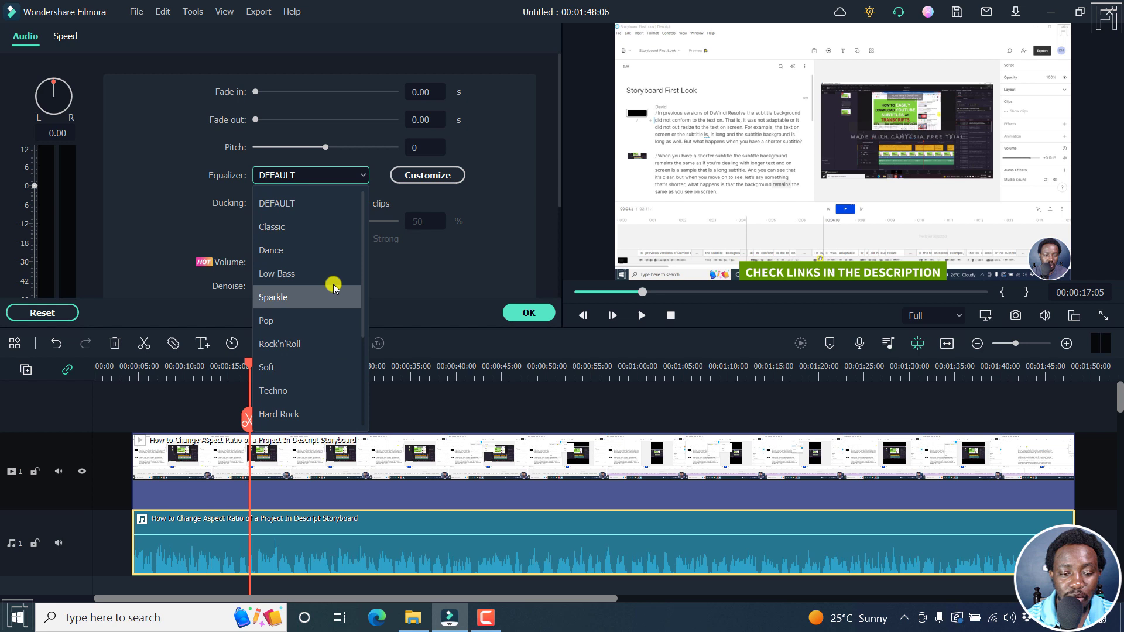
pyautogui.click(539, 174)
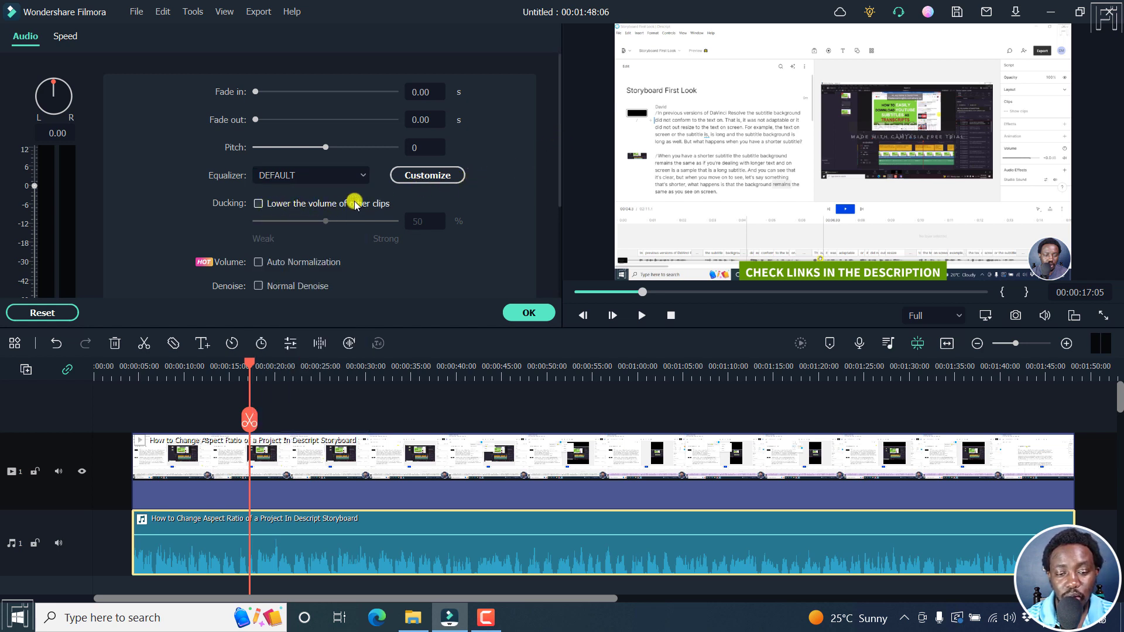
pyautogui.moveTo(561, 136); pyautogui.dragTo(567, 238)
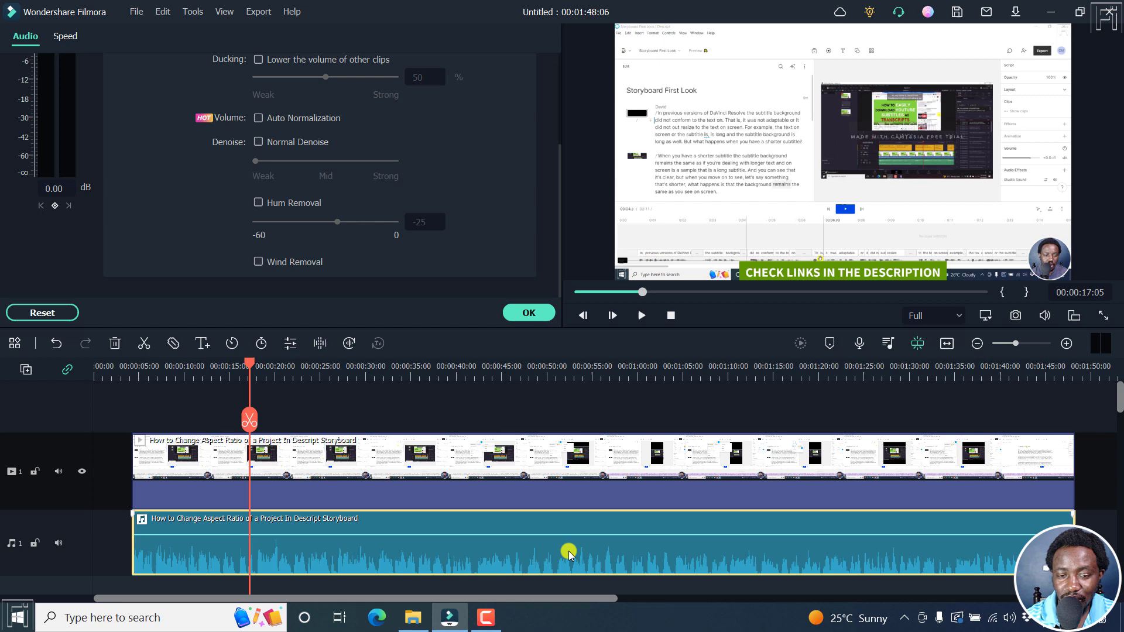
pyautogui.click(538, 312)
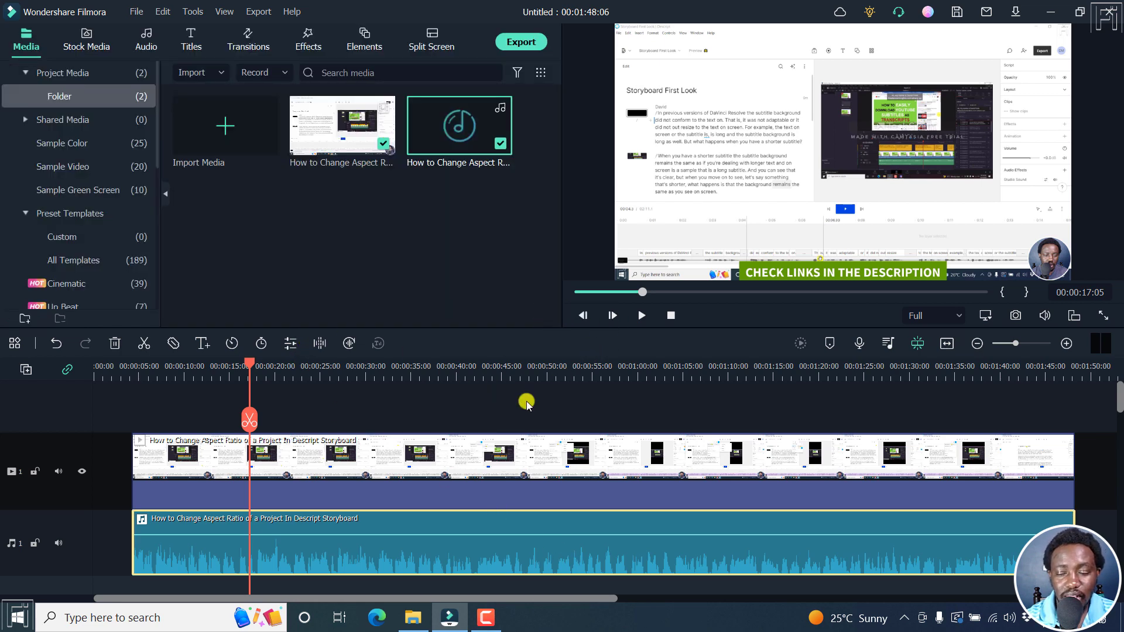